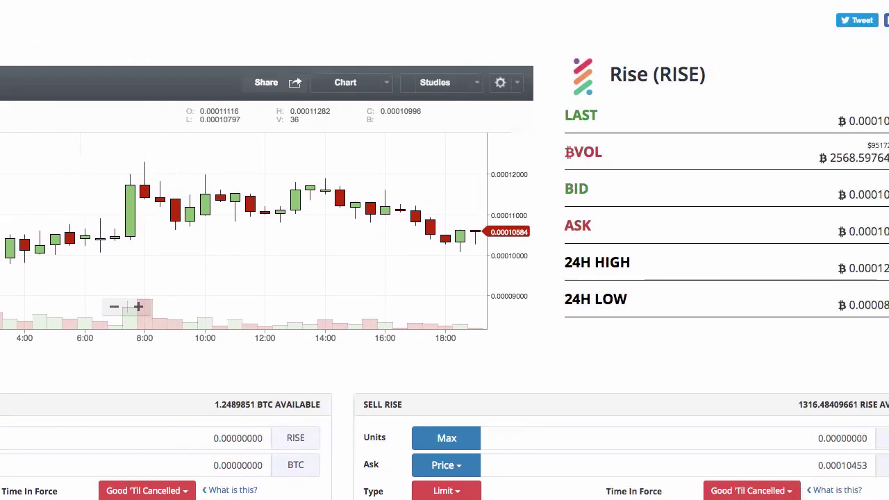
Step: Fill the sell Units with the entire RISE balance of 1316.48409661
{"action": "scroll", "coordinate": [710, 389], "scroll_direction": "down", "scroll_amount": 3}
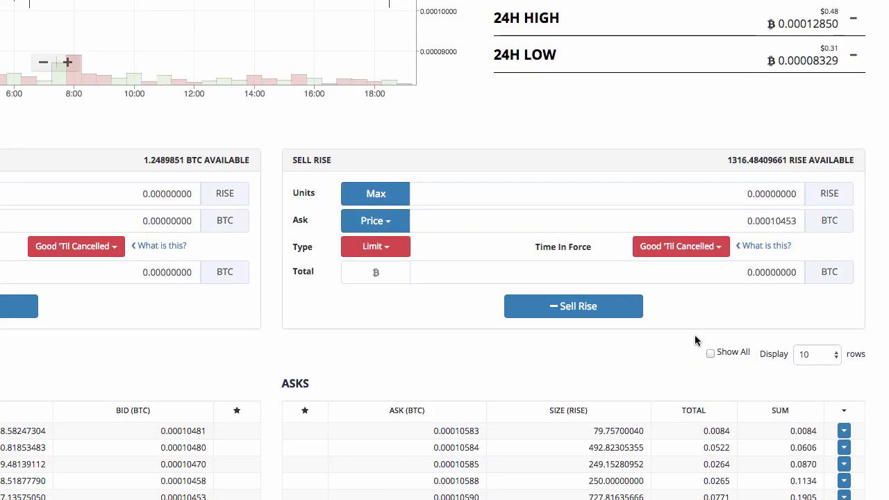
{"action": "scroll", "coordinate": [368, 357], "scroll_direction": "up", "scroll_amount": 4}
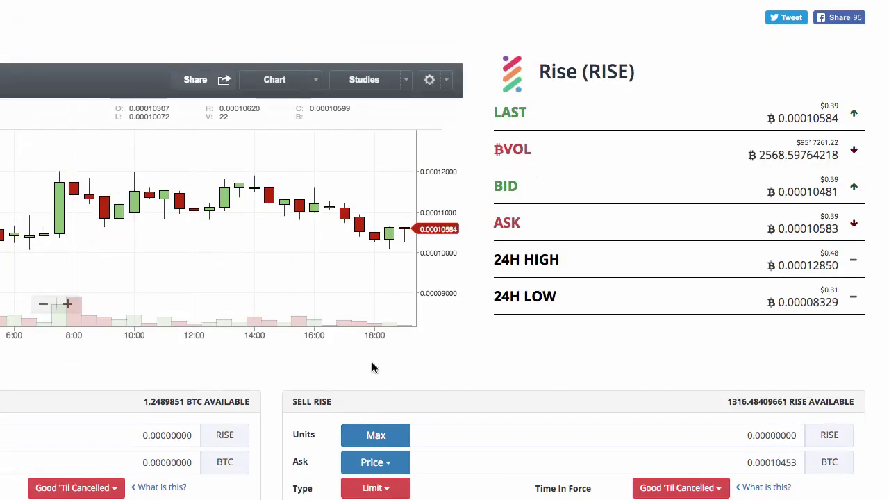
{"action": "scroll", "coordinate": [372, 368], "scroll_direction": "down", "scroll_amount": 1}
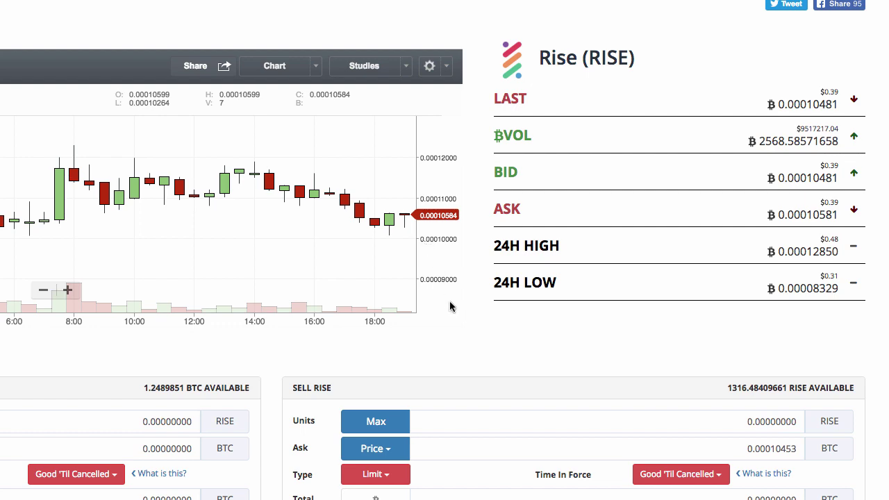
{"action": "scroll", "coordinate": [564, 352], "scroll_direction": "down", "scroll_amount": 1}
{"action": "scroll", "coordinate": [564, 352], "scroll_direction": "down", "scroll_amount": 2}
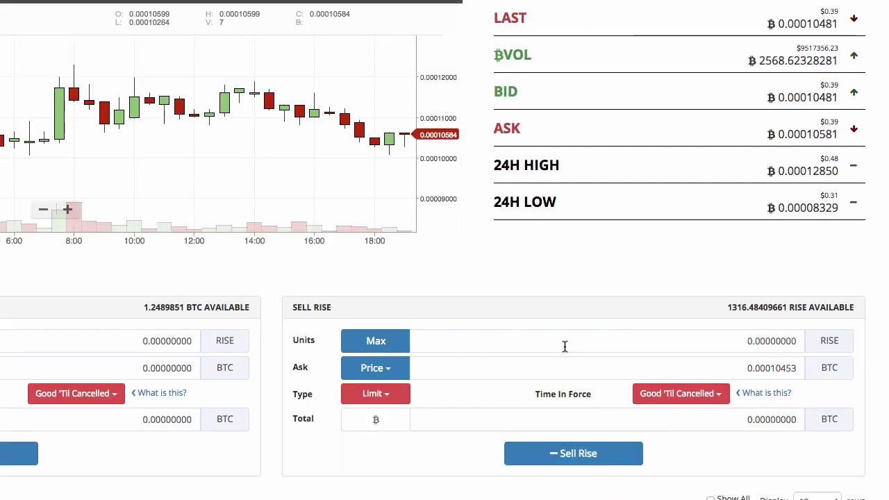
{"action": "scroll", "coordinate": [565, 347], "scroll_direction": "down", "scroll_amount": 3}
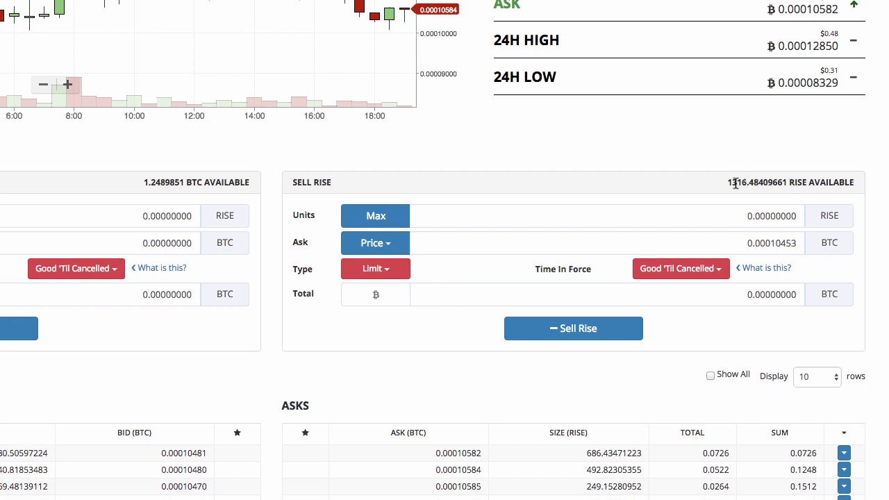
{"action": "left_click", "coordinate": [735, 182]}
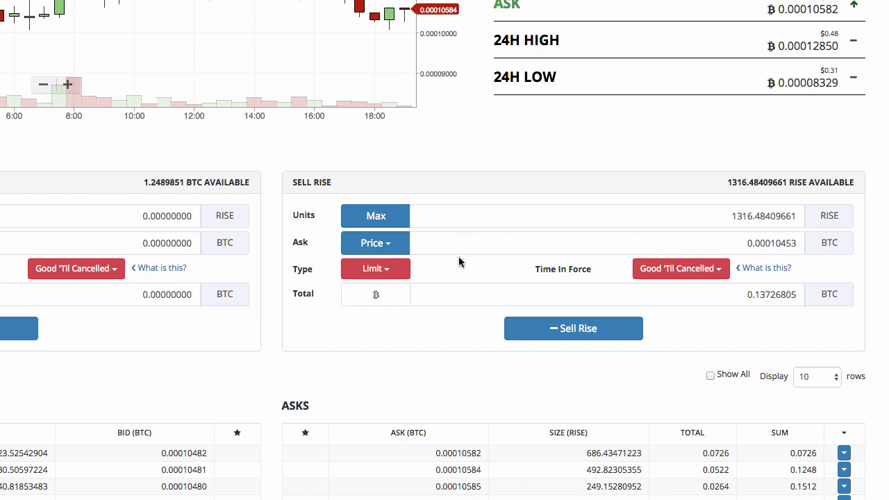
Step: Set the Ask price to the last traded price, 0.00010582 BTC
{"action": "left_click", "coordinate": [377, 244]}
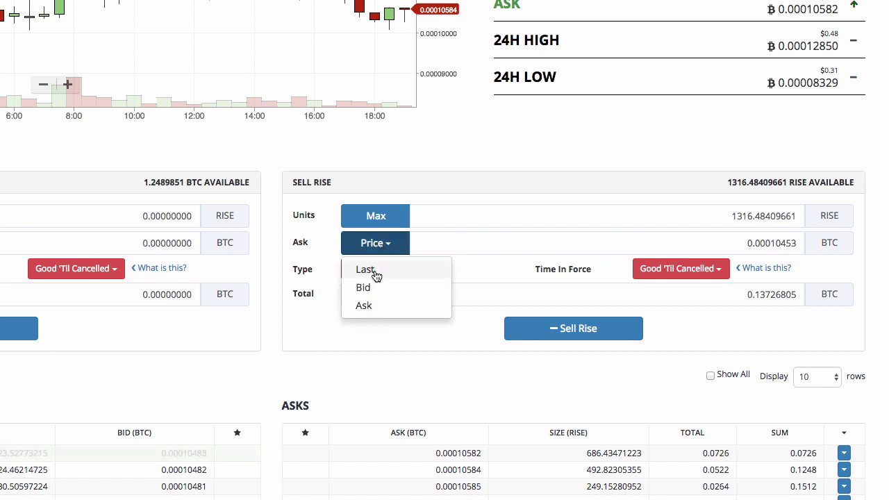
{"action": "left_click", "coordinate": [448, 174]}
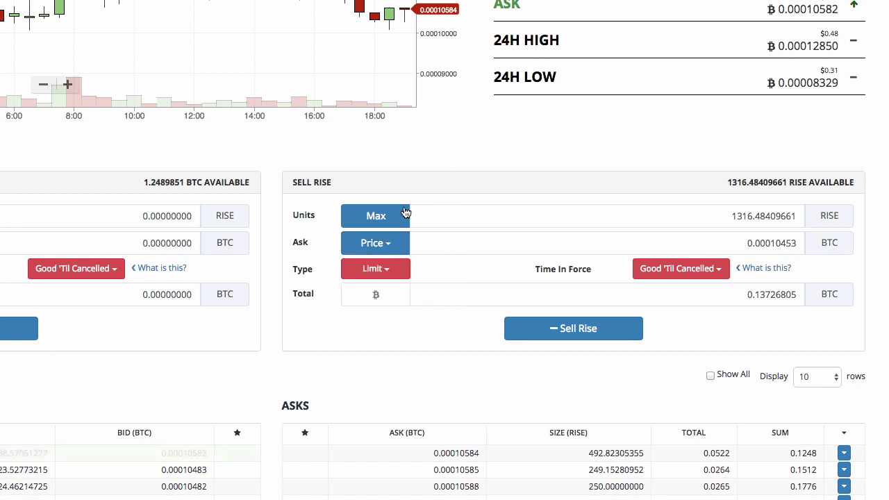
{"action": "left_click", "coordinate": [383, 247]}
{"action": "left_click", "coordinate": [382, 270]}
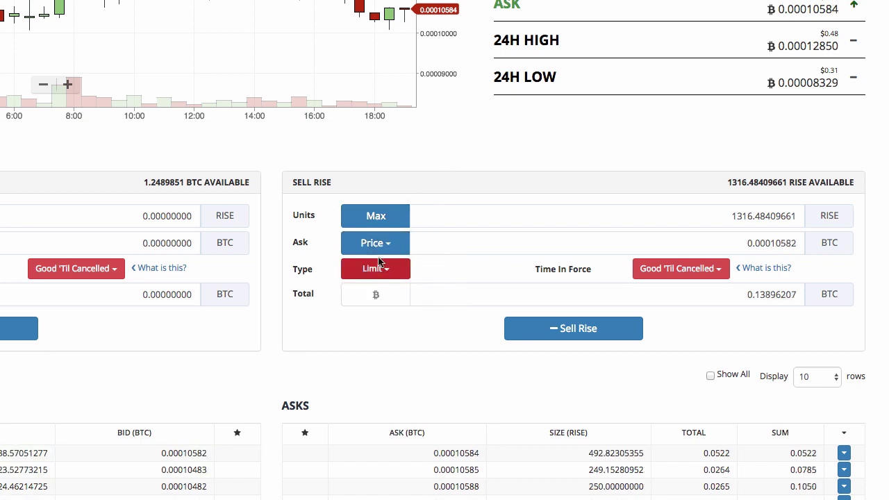
{"action": "left_click", "coordinate": [378, 246]}
{"action": "left_click", "coordinate": [368, 270]}
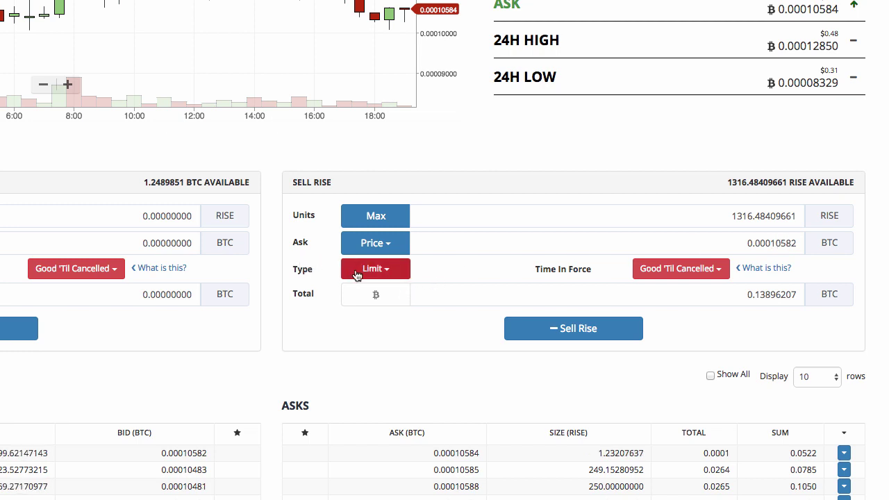
Step: Change the order Type to Conditional with the condition Less Than Or Equal To
{"action": "left_click", "coordinate": [387, 272]}
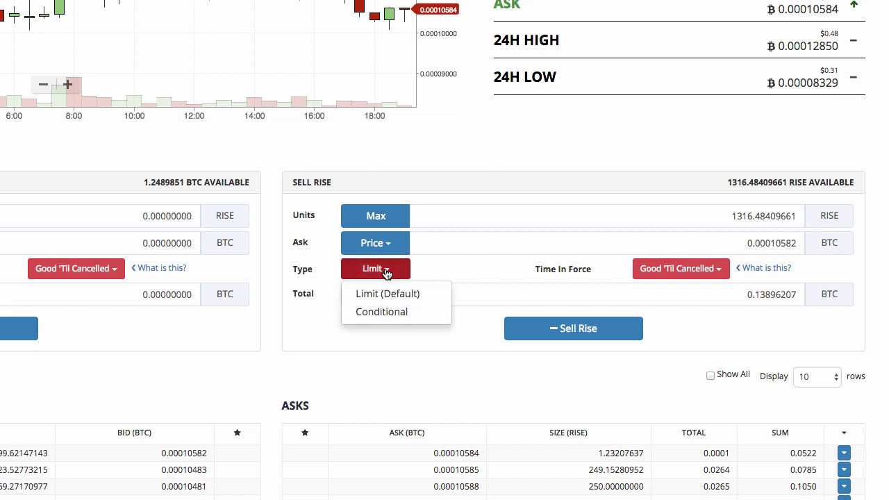
{"action": "left_click", "coordinate": [378, 317]}
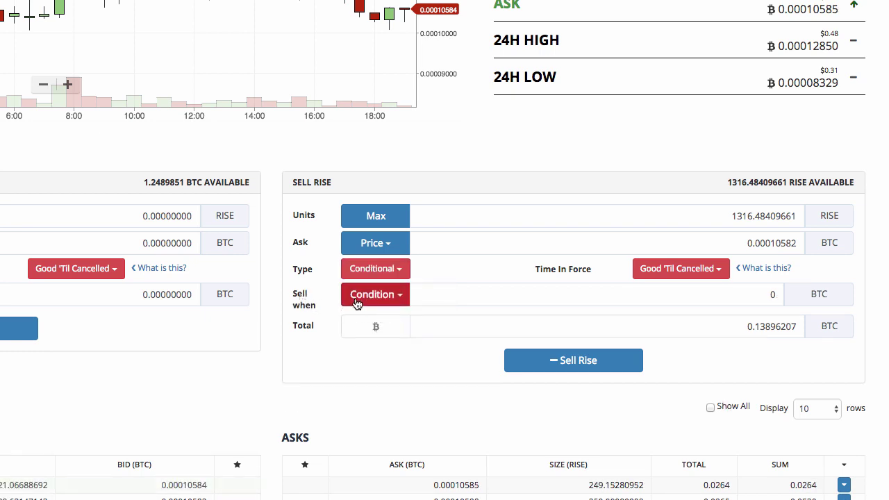
{"action": "left_click", "coordinate": [380, 298]}
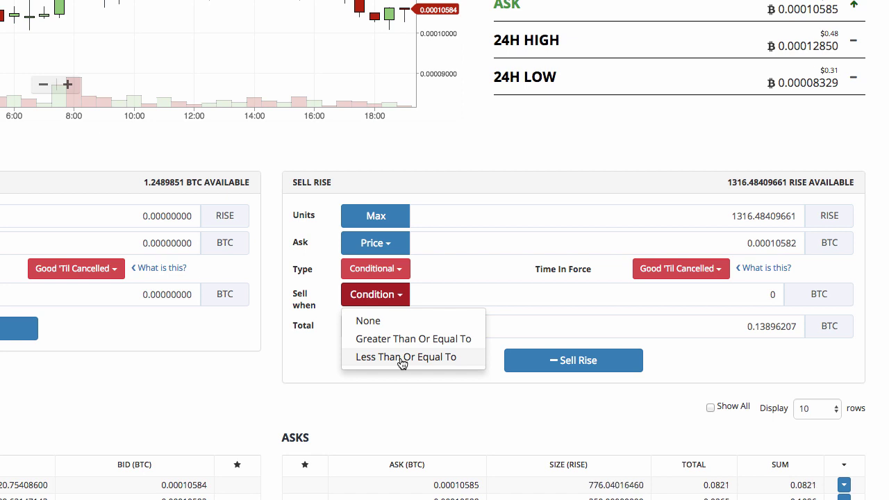
{"action": "left_click", "coordinate": [392, 357]}
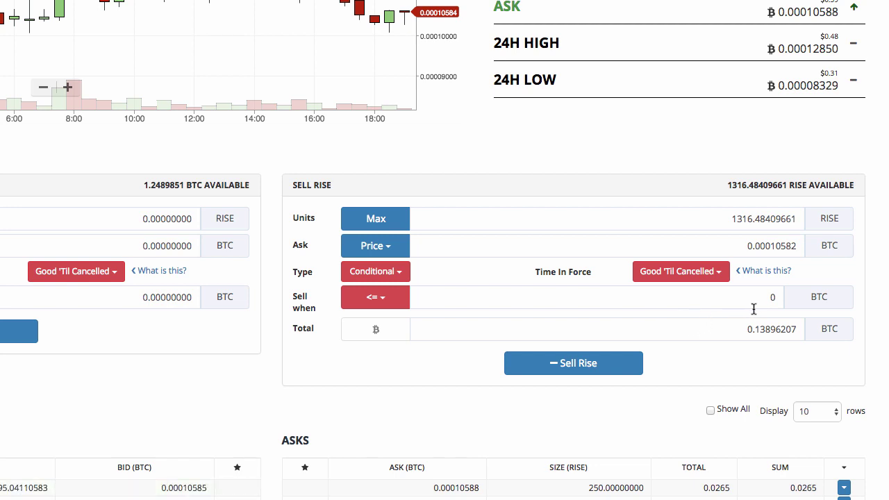
Step: Paste the ask price into the Sell when field and change its last digits to get 0.00010000 BTC
{"action": "left_click", "coordinate": [750, 245]}
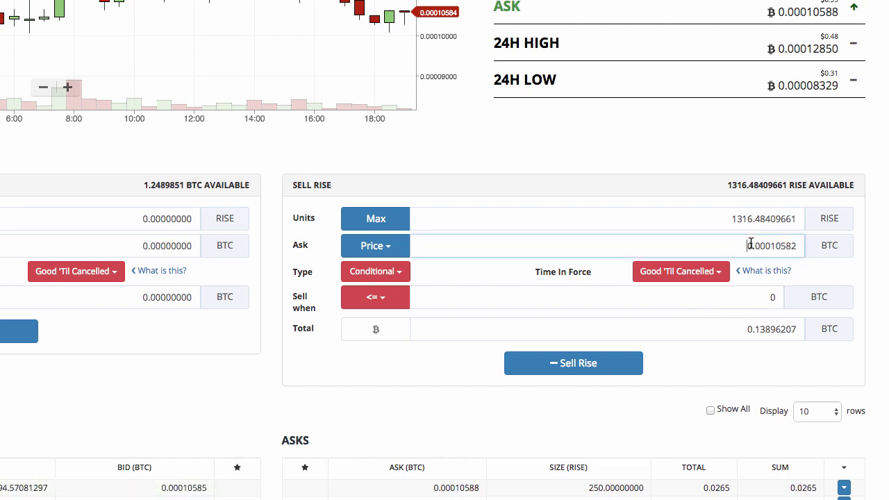
{"action": "double_click", "coordinate": [750, 245]}
{"action": "key", "text": "ctrl+c"}
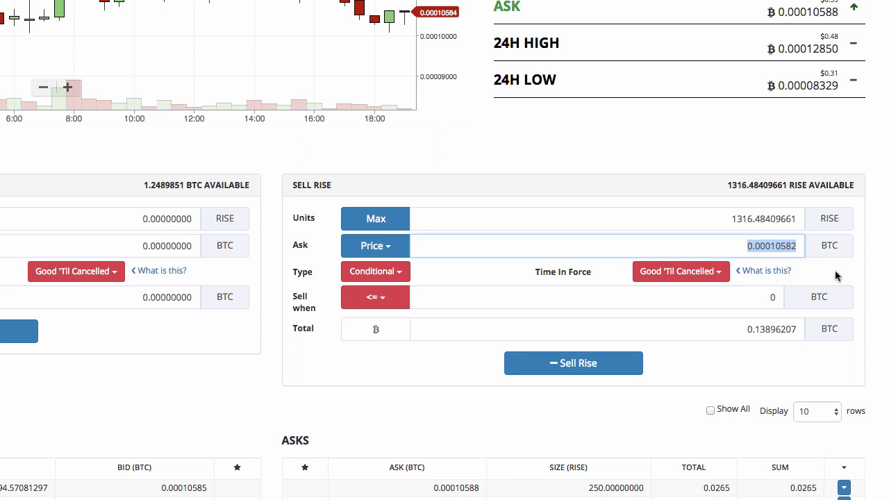
{"action": "left_click", "coordinate": [752, 300]}
{"action": "key", "text": "ctrl+v"}
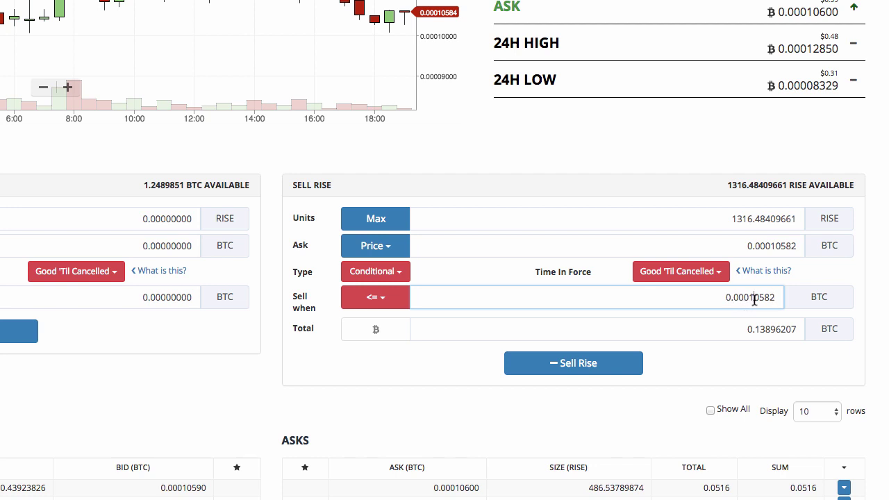
{"action": "left_click_drag", "start_coordinate": [754, 300], "coordinate": [778, 300]}
{"action": "type", "text": "0000"}
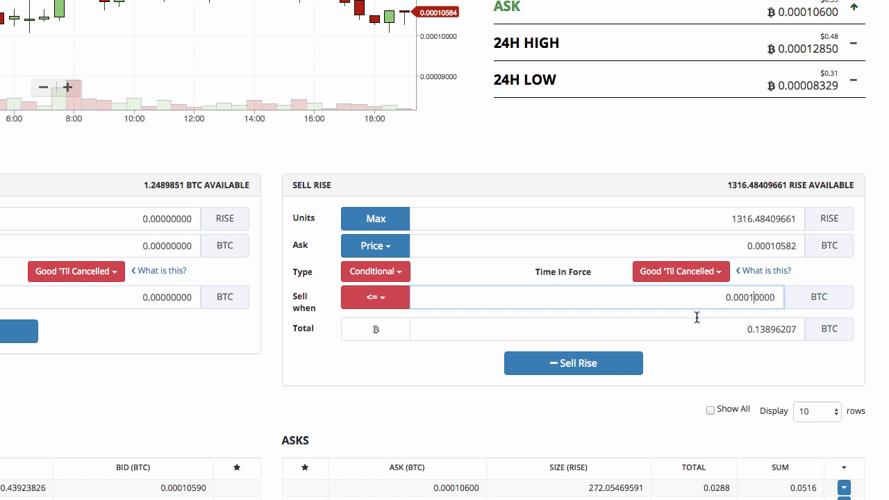
{"action": "left_click", "coordinate": [619, 314]}
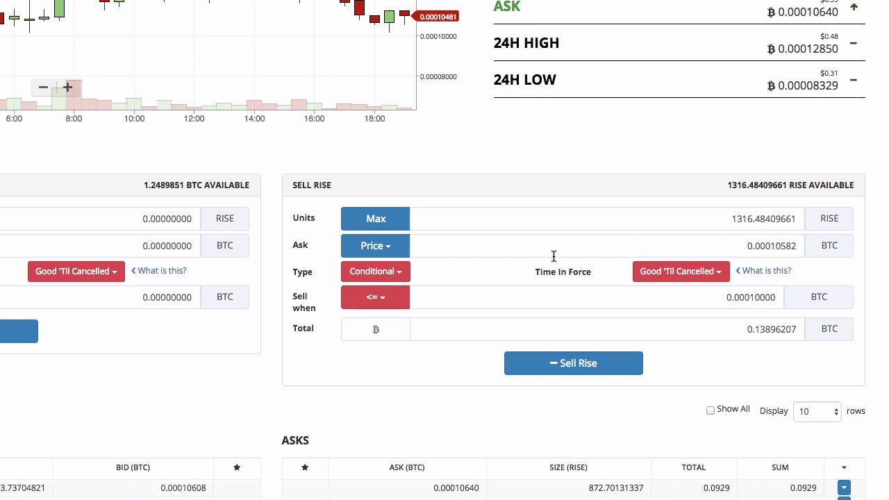
Step: Retype the ask price's trailing digits as 09080 to lower it below the trigger
{"action": "left_click_drag", "start_coordinate": [291, 246], "coordinate": [308, 248]}
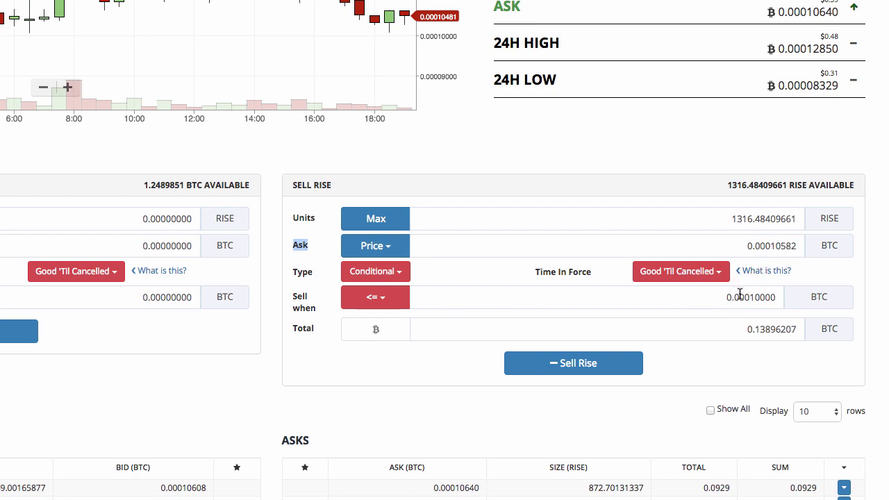
{"action": "left_click_drag", "start_coordinate": [726, 297], "coordinate": [776, 300]}
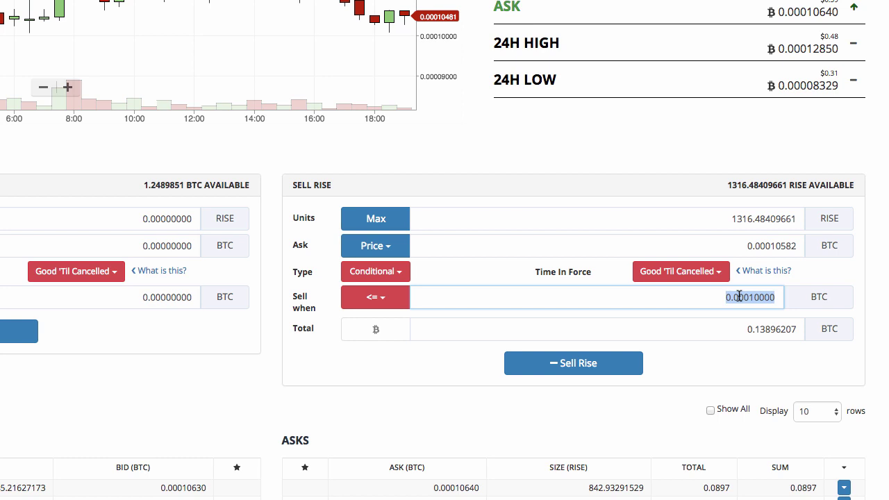
{"action": "left_click_drag", "start_coordinate": [768, 247], "coordinate": [797, 248]}
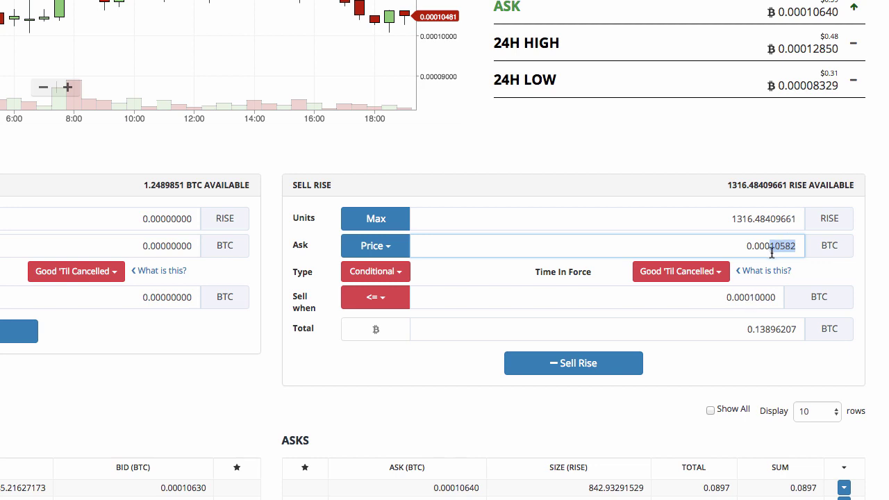
{"action": "type", "text": "09"}
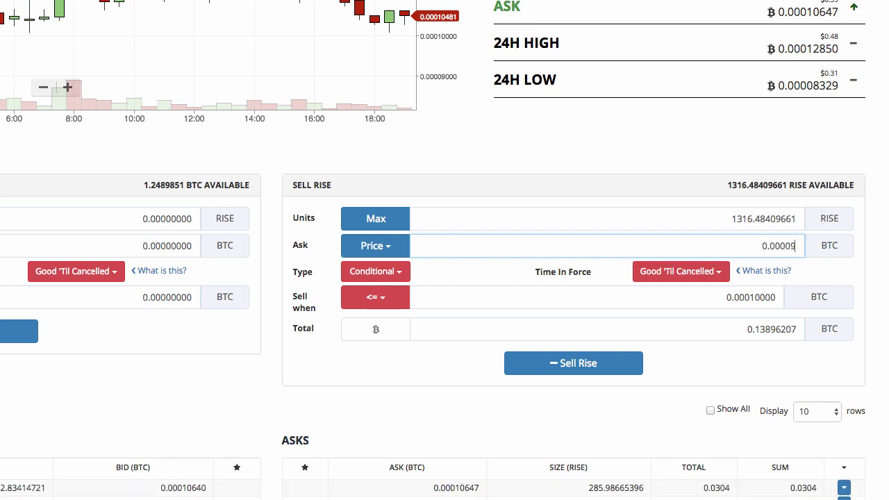
{"action": "type", "text": "080"}
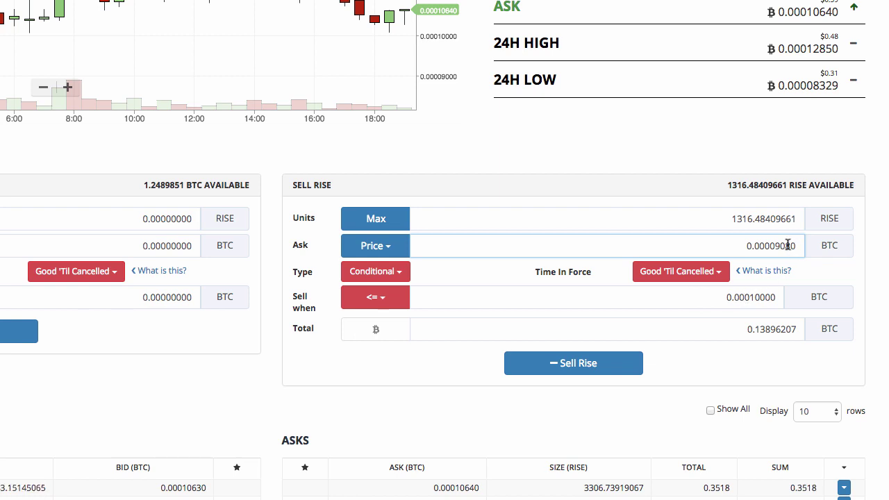
Step: Set the ask to 0.00010000 BTC and the trigger to 0.00010030 BTC
{"action": "left_click_drag", "start_coordinate": [771, 247], "coordinate": [795, 245]}
{"action": "type", "text": "10000"}
{"action": "left_click_drag", "start_coordinate": [765, 297], "coordinate": [775, 299]}
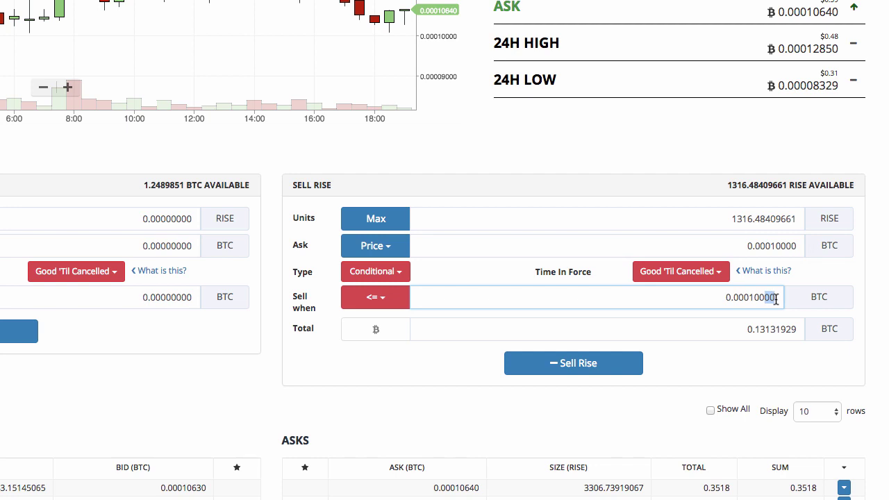
{"action": "type", "text": "30"}
{"action": "left_click", "coordinate": [867, 307]}
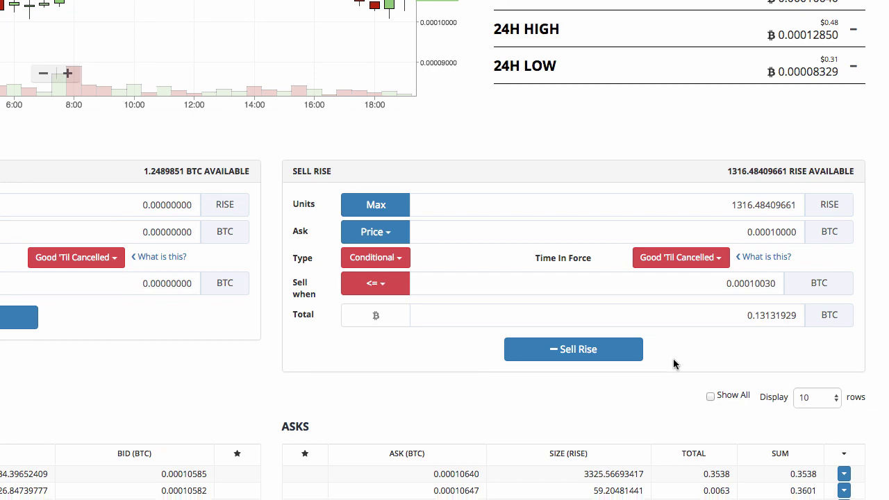
{"action": "scroll", "coordinate": [673, 358], "scroll_direction": "down", "scroll_amount": 3}
{"action": "scroll", "coordinate": [669, 330], "scroll_direction": "down", "scroll_amount": 5}
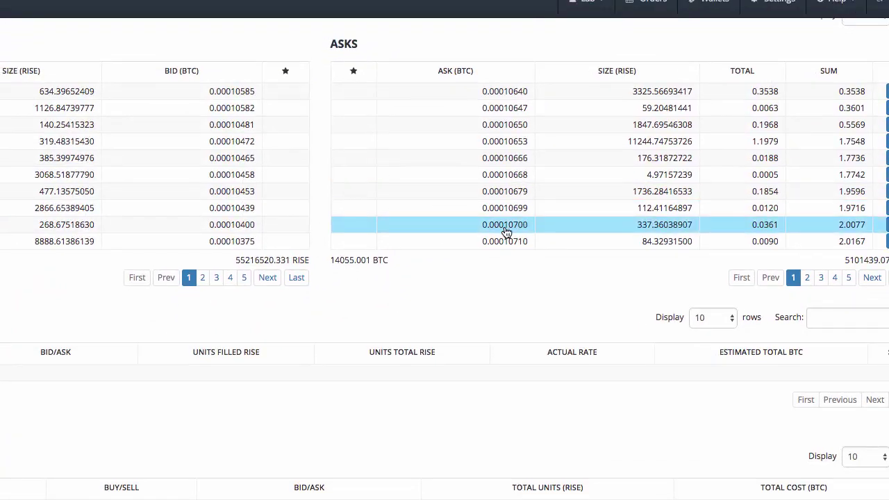
{"action": "scroll", "coordinate": [541, 240], "scroll_direction": "up", "scroll_amount": 7}
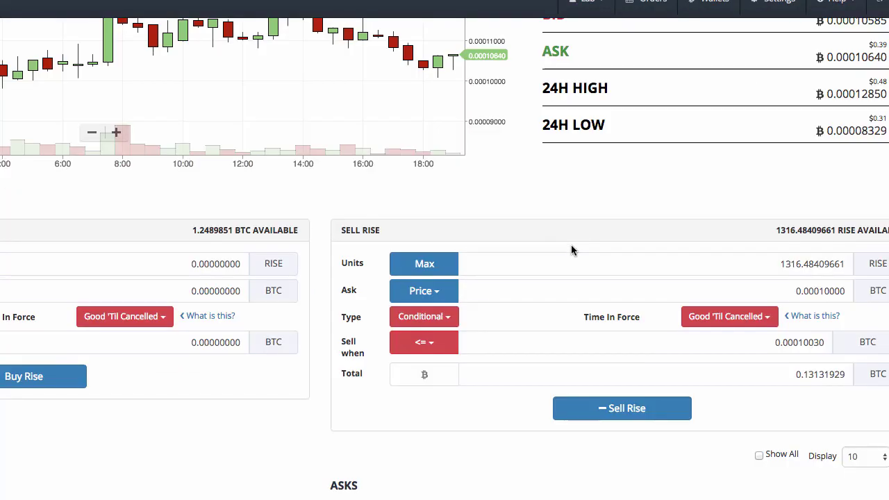
{"action": "scroll", "coordinate": [679, 277], "scroll_direction": "down", "scroll_amount": 2}
{"action": "scroll", "coordinate": [677, 286], "scroll_direction": "up", "scroll_amount": 5}
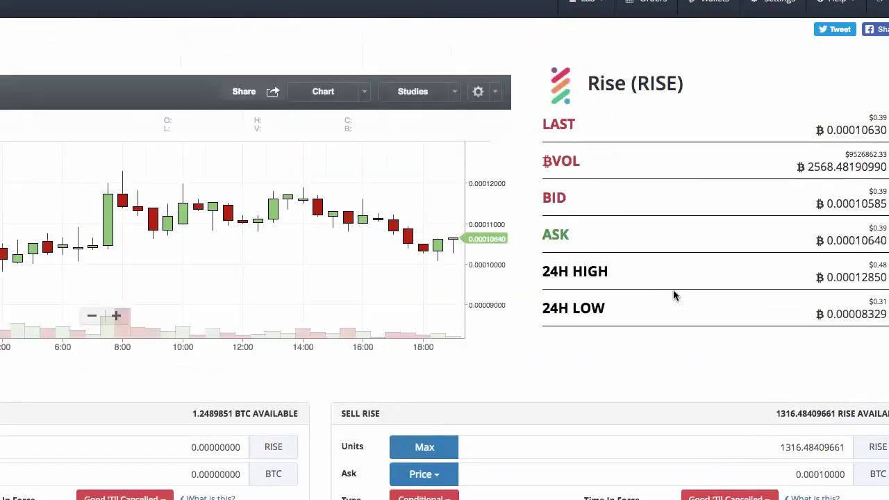
{"action": "scroll", "coordinate": [527, 296], "scroll_direction": "down", "scroll_amount": 4}
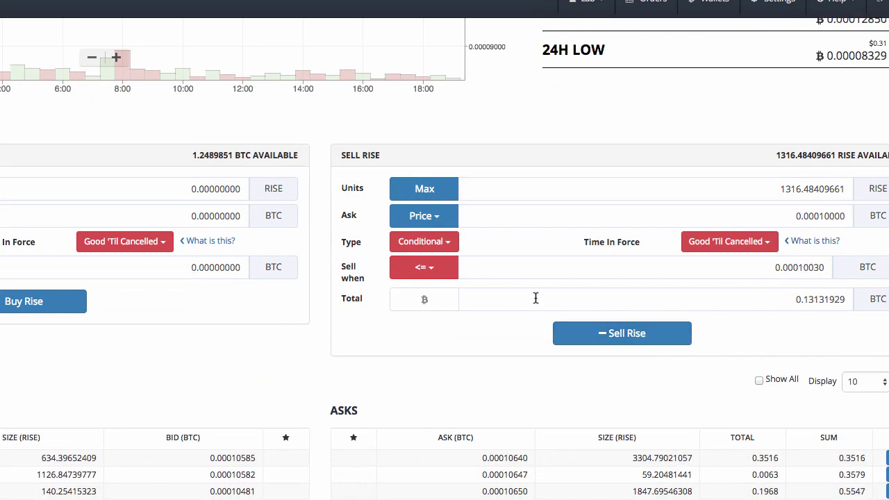
Step: Submit and confirm the Sell Rise order, then check it under Open Orders
{"action": "left_click", "coordinate": [652, 345]}
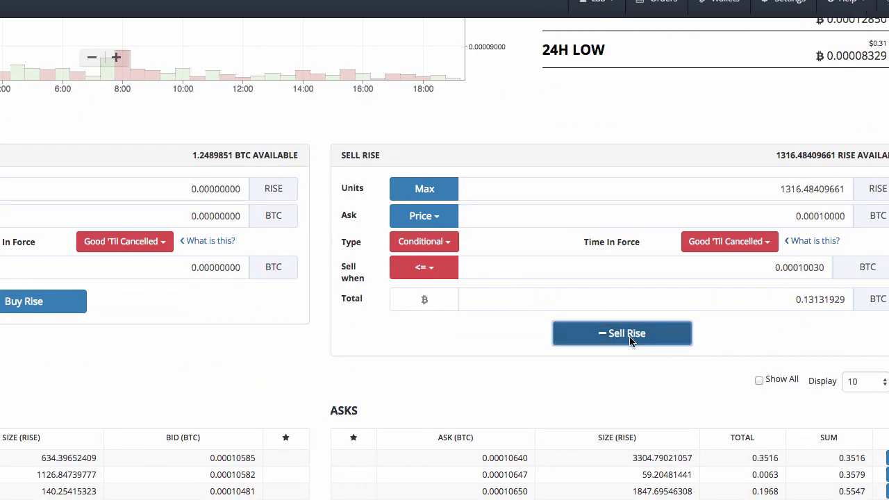
{"action": "left_click", "coordinate": [489, 462]}
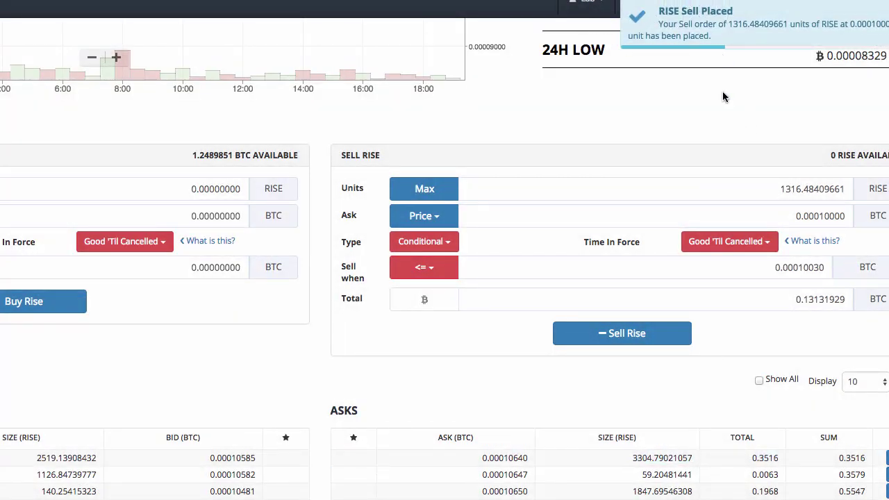
{"action": "scroll", "coordinate": [775, 298], "scroll_direction": "down", "scroll_amount": 2}
{"action": "scroll", "coordinate": [775, 298], "scroll_direction": "down", "scroll_amount": 3}
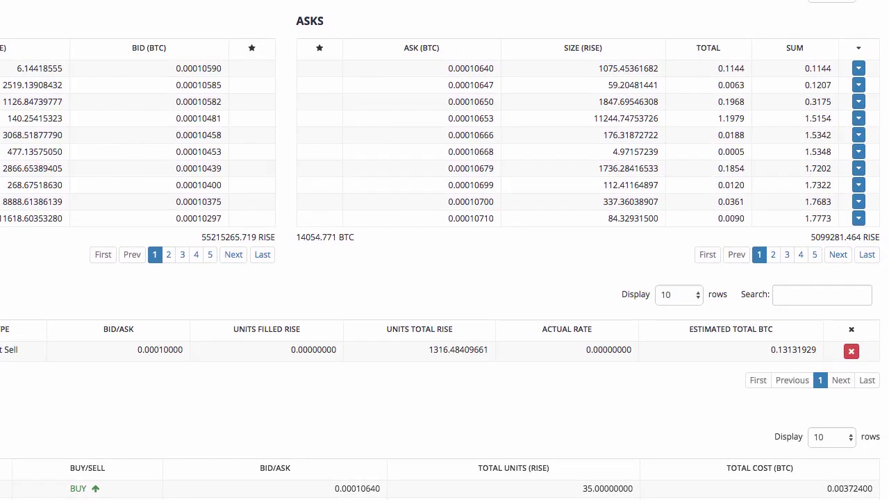
Step: Cancel the open 1316.48409661 RISE sell order at 0.00010000 BTC
{"action": "left_click", "coordinate": [860, 352]}
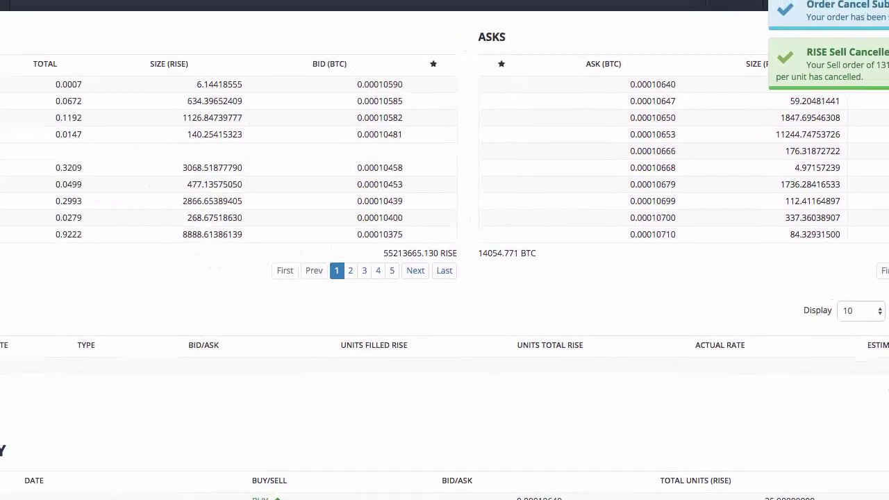
{"action": "scroll", "coordinate": [327, 198], "scroll_direction": "up", "scroll_amount": 8}
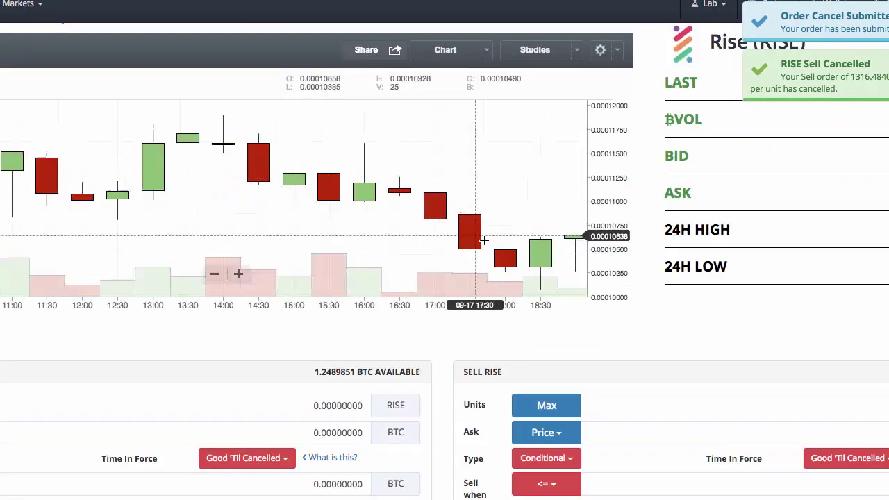